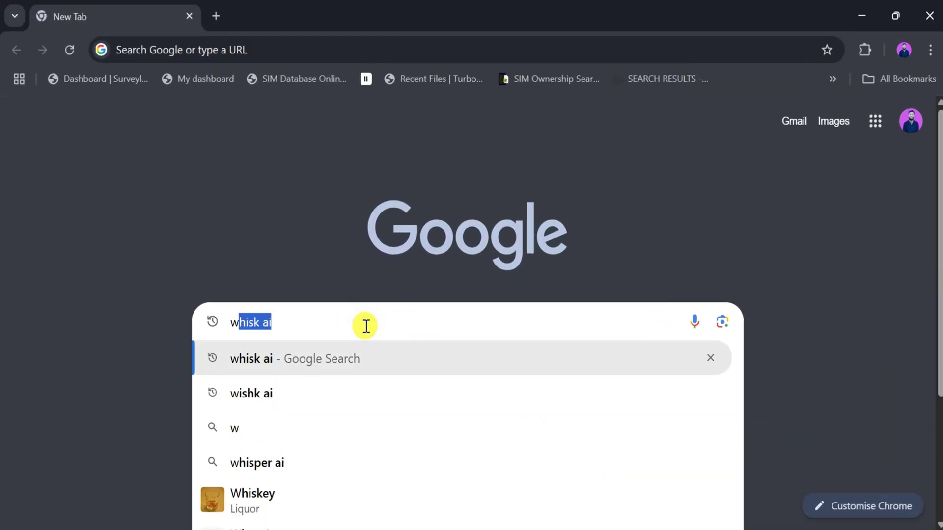
- Search Google for 'whisk ai'
text(hisk ai)
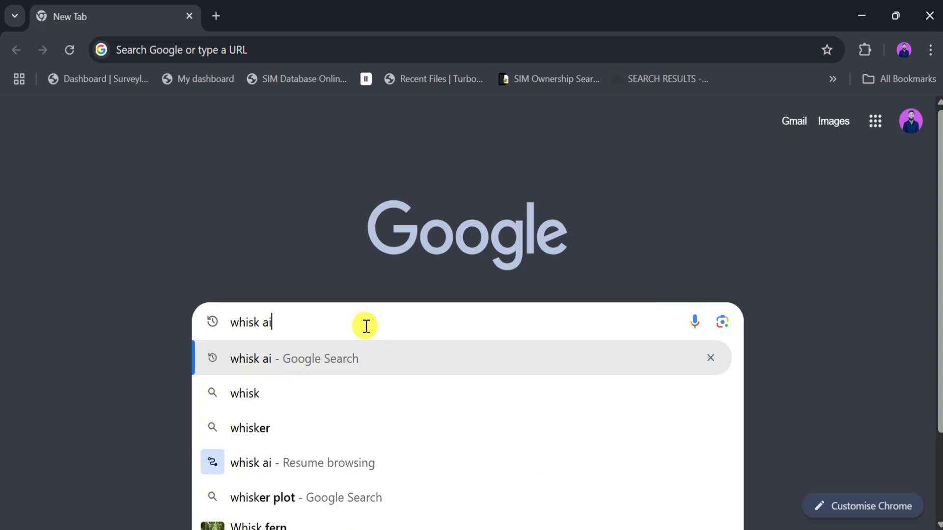
key(Return)
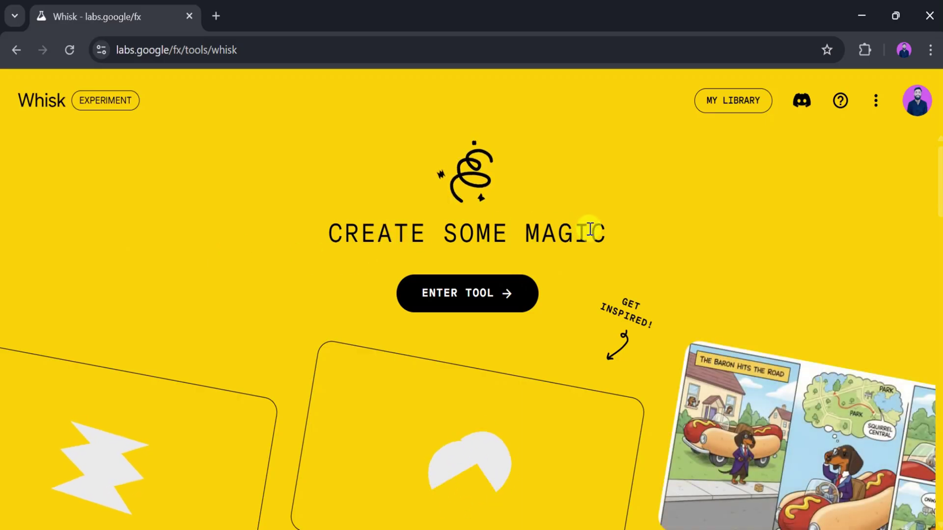
- Browse the Whisk example gallery, then enter the image-creation tool
scroll(603, 264, down, 15)
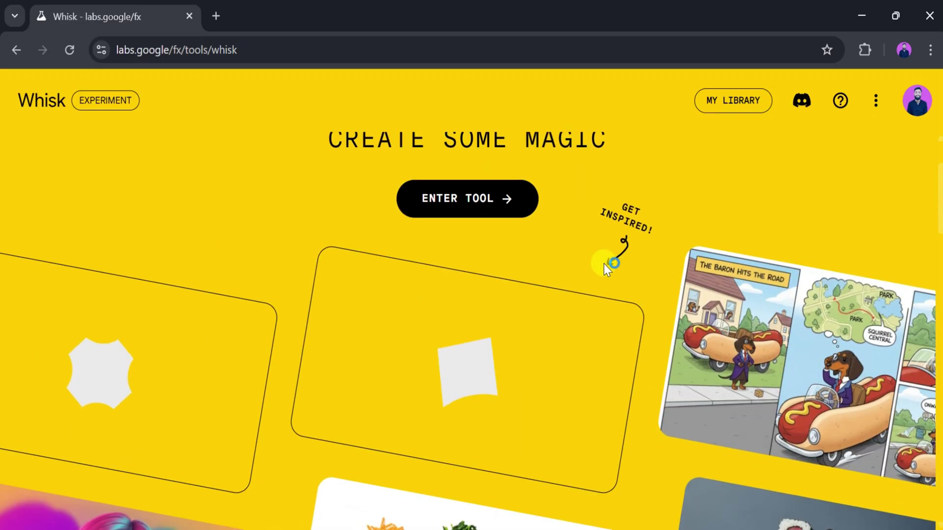
scroll(603, 264, down, 6)
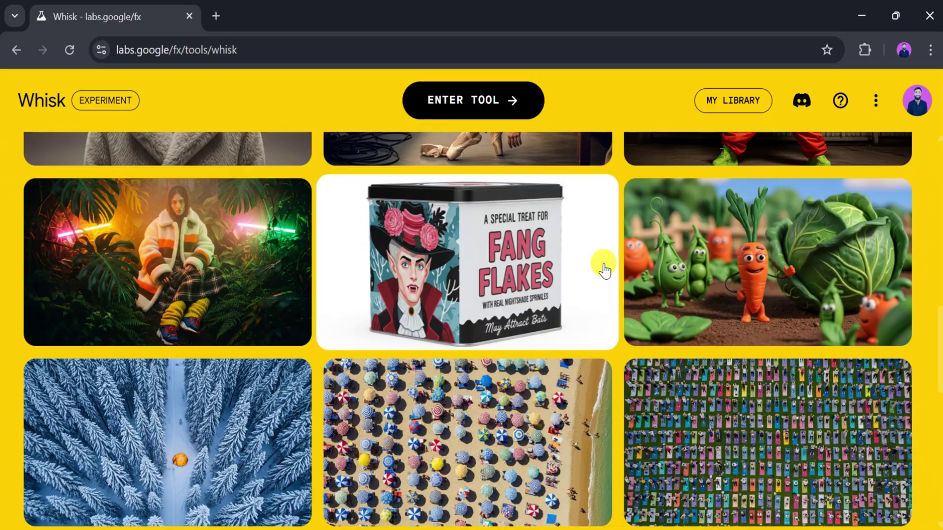
scroll(527, 285, down, 7)
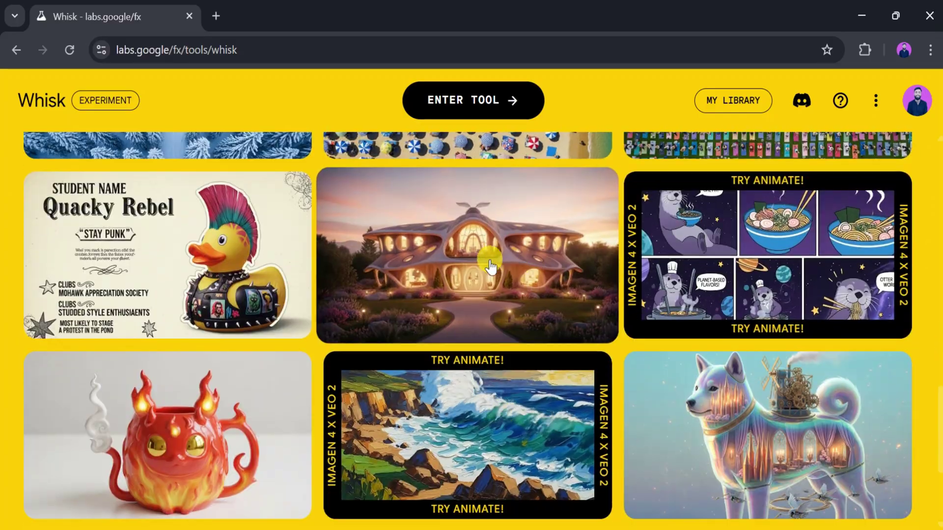
scroll(497, 432, up, 10)
scroll(498, 432, up, 15)
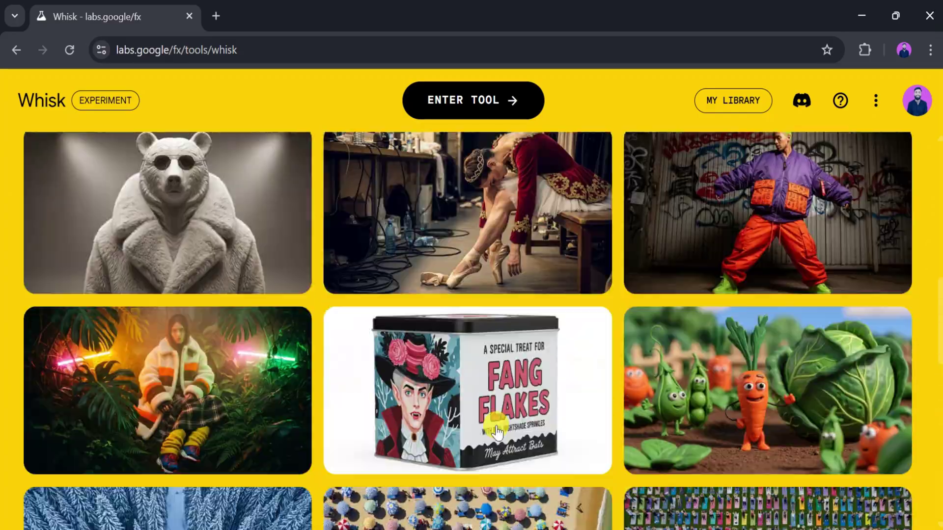
click(474, 295)
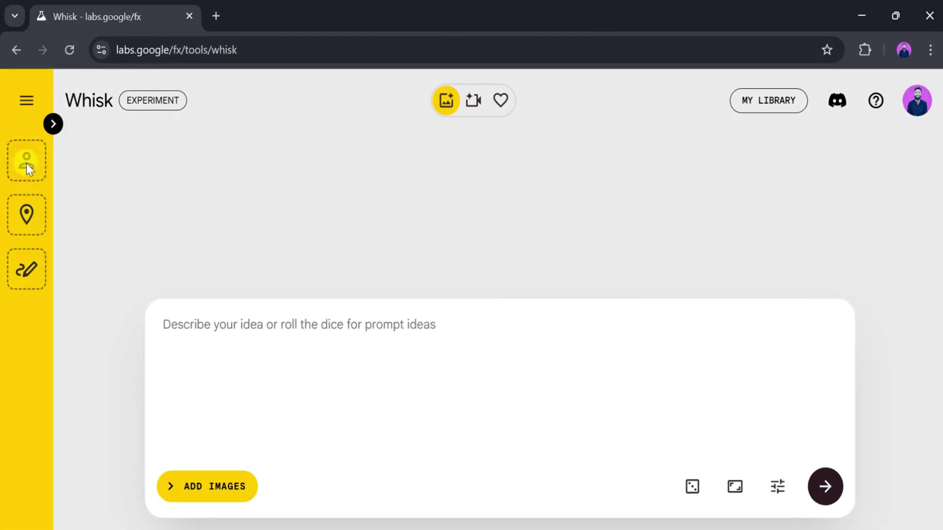
click(52, 124)
mouse_move(131, 236)
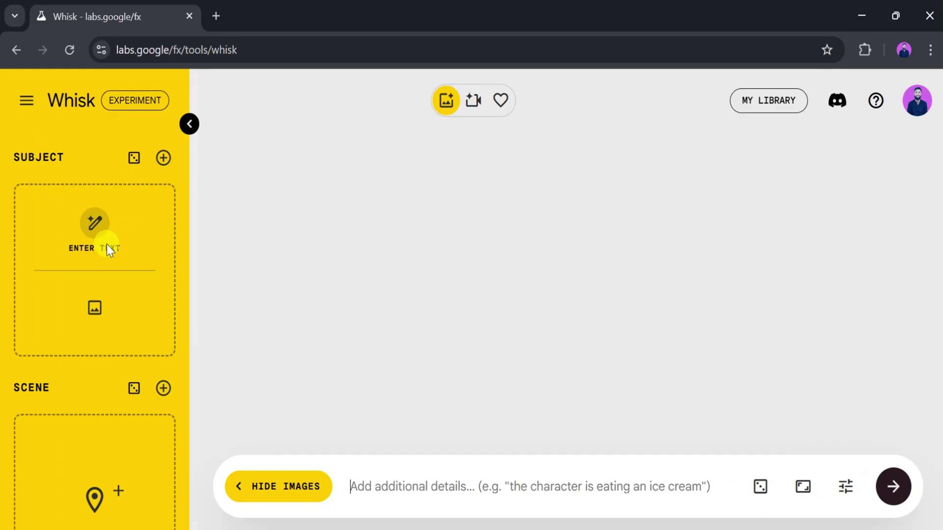
scroll(99, 323, down, 3)
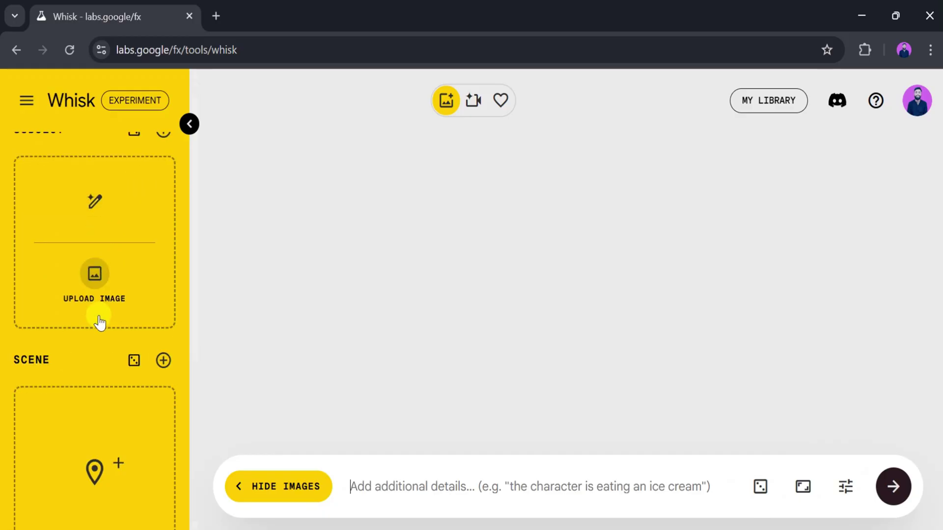
mouse_move(99, 291)
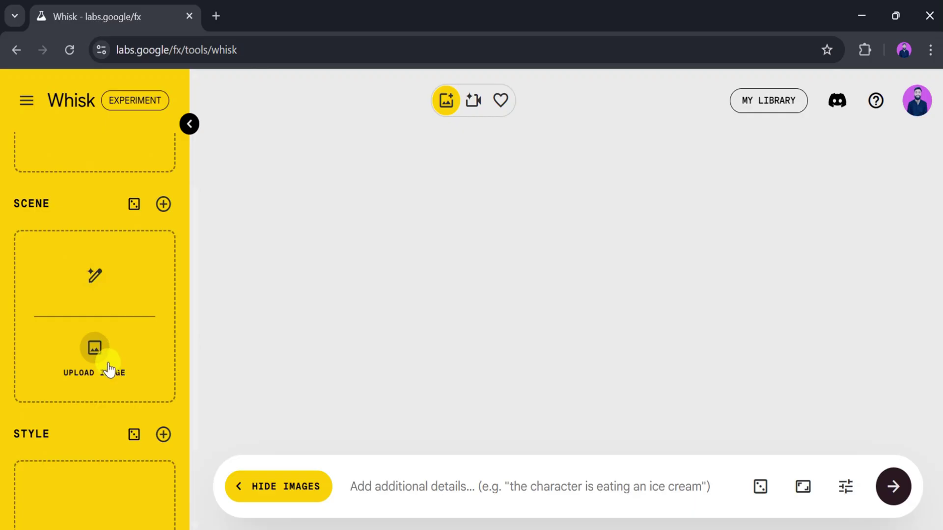
scroll(110, 369, down, 2)
mouse_move(105, 402)
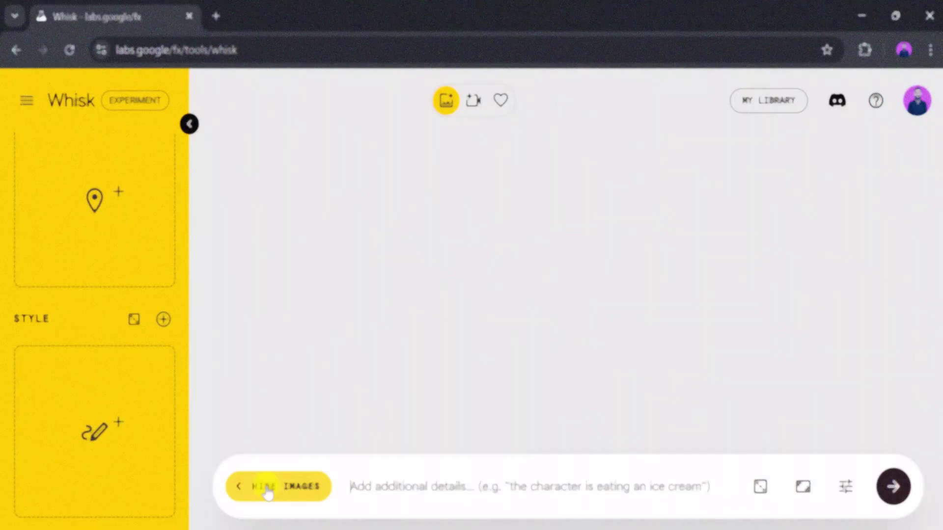
- Collapse the reference image panel and set the image aspect ratio to Portrait 9:16
click(190, 129)
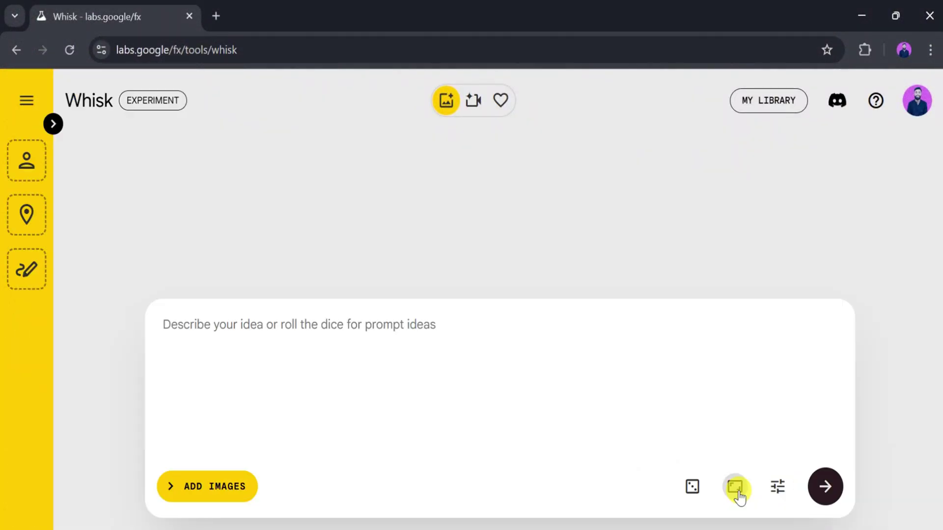
click(738, 496)
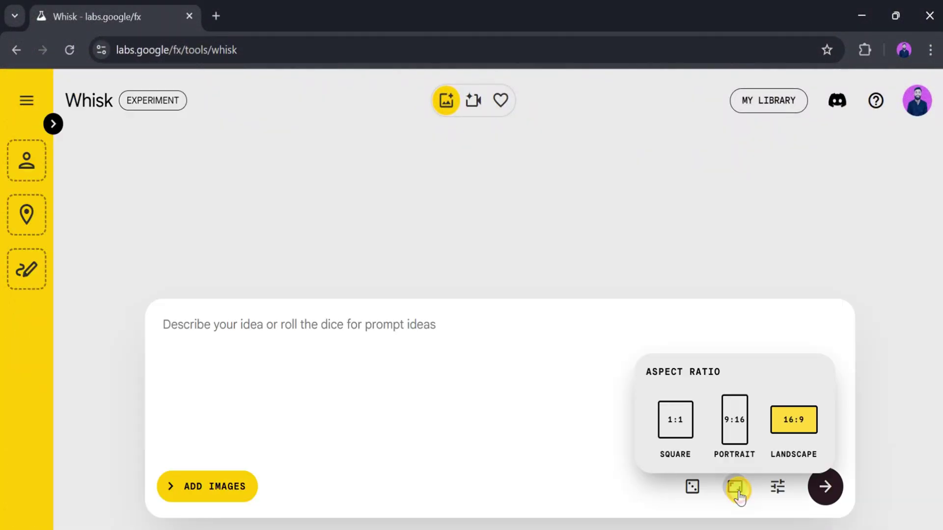
click(736, 421)
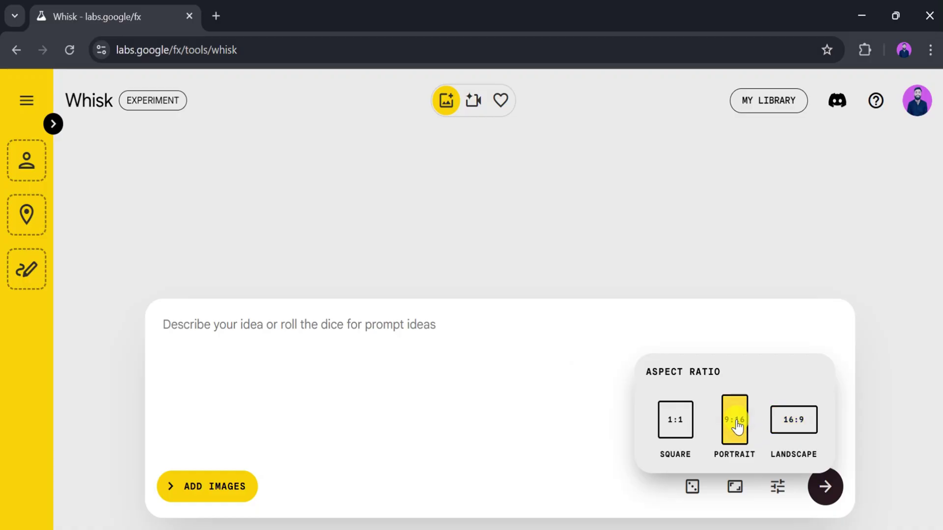
click(813, 345)
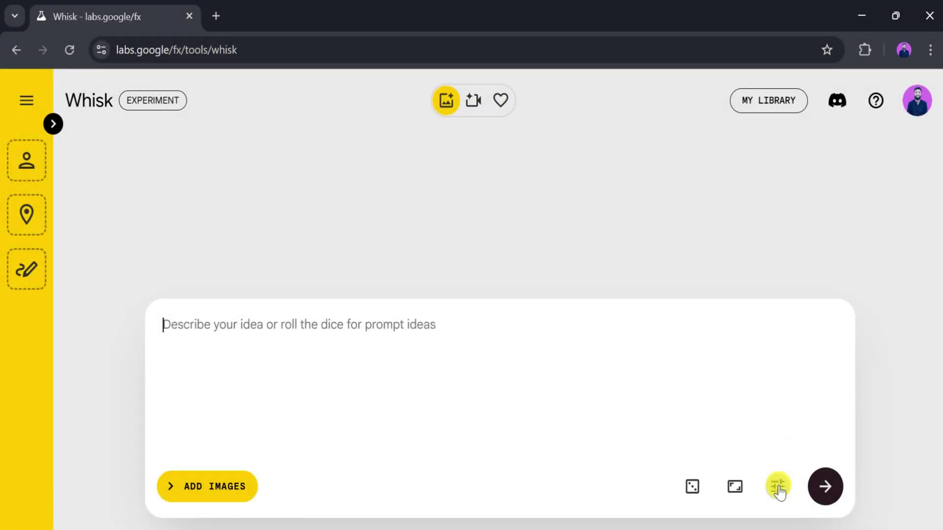
- Keep the image generation model set to Best Quality
click(778, 487)
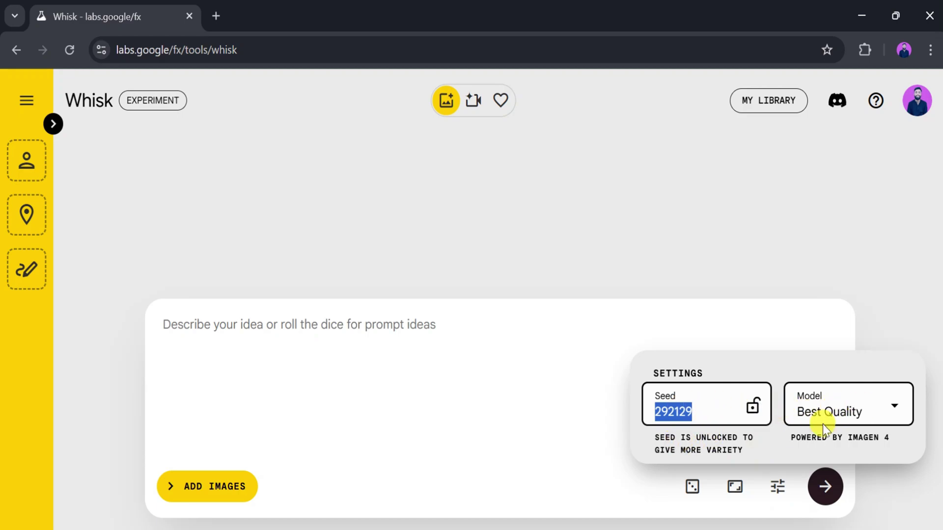
click(899, 412)
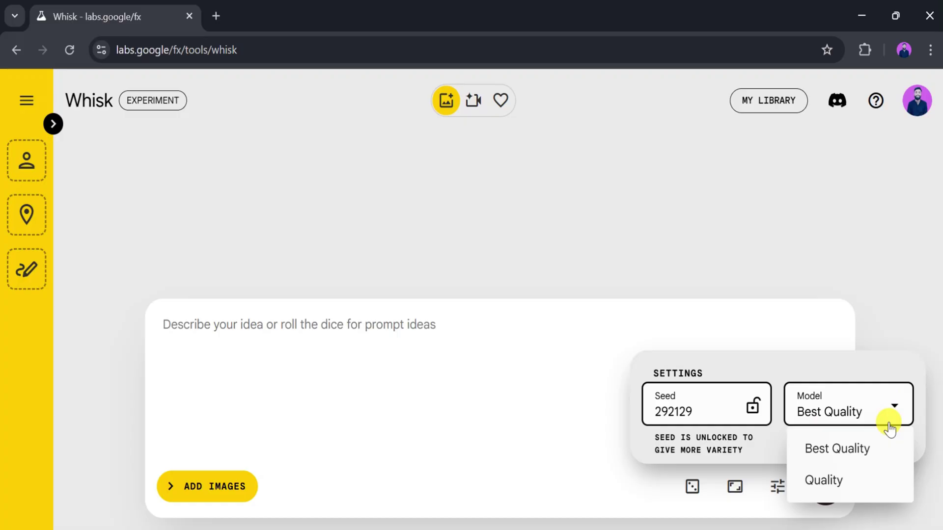
click(849, 450)
- Generate images of a man and his wife on a mountaintop looking at each other, and download the left one
click(594, 359)
text(man)
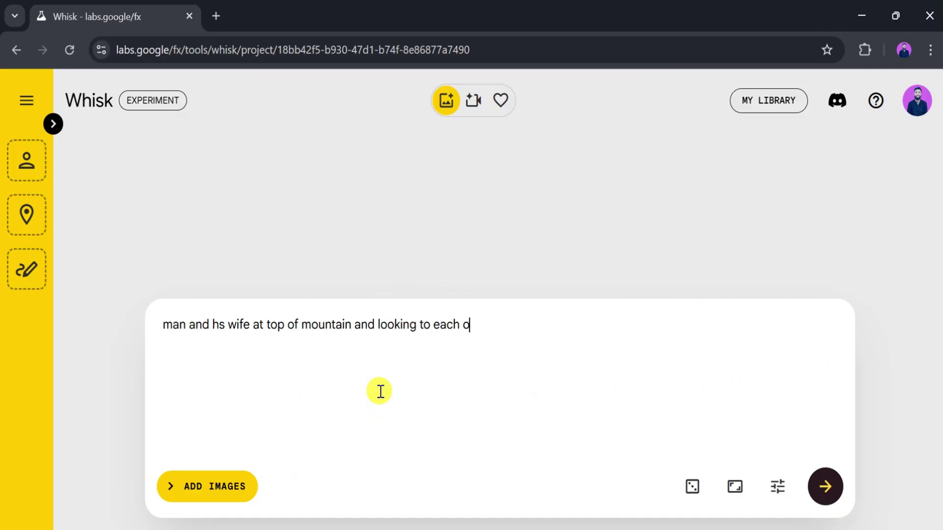
key(Return)
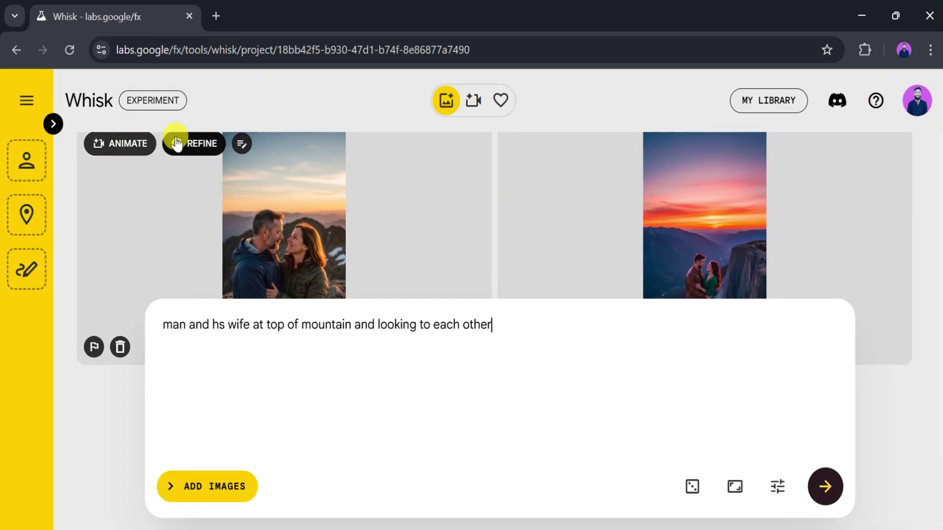
scroll(122, 275, down, 2)
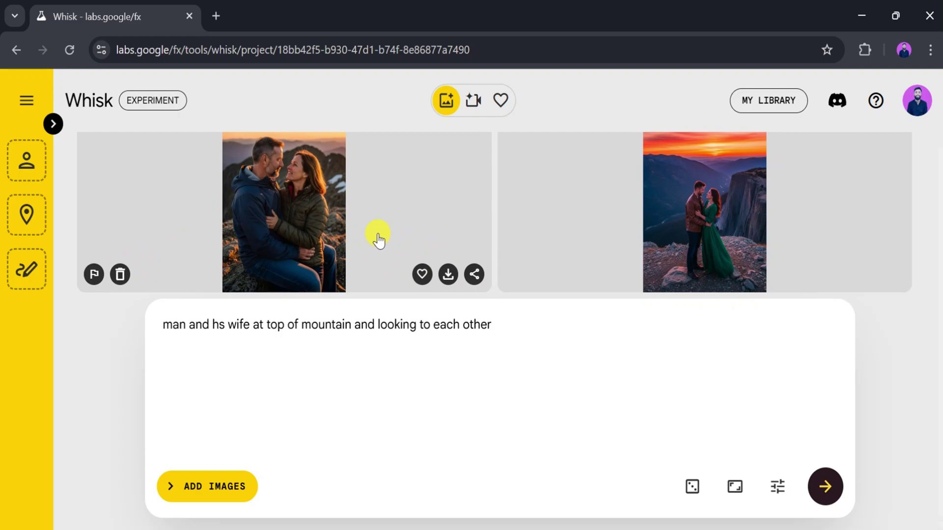
click(450, 276)
- View the downloaded photo Whisk_bfbd89b243.jpg from the recent downloads
click(877, 49)
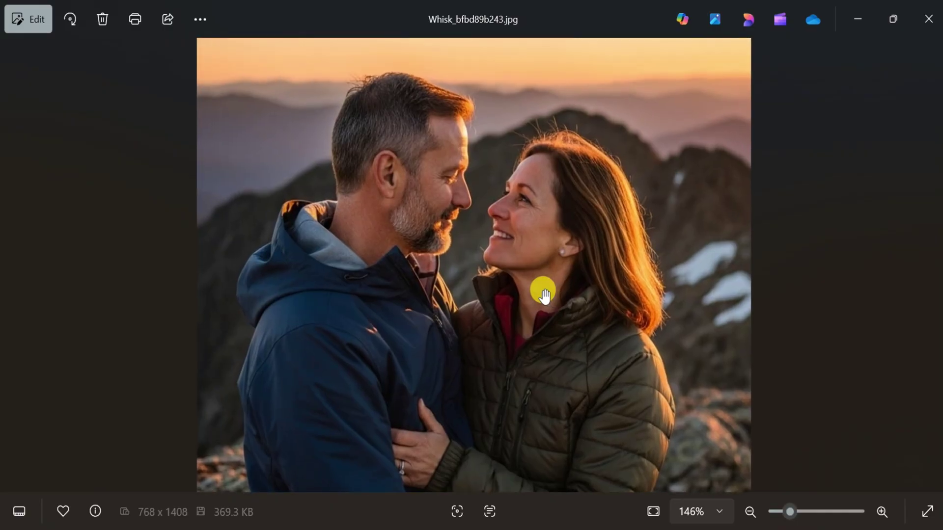
scroll(543, 292, down, 4)
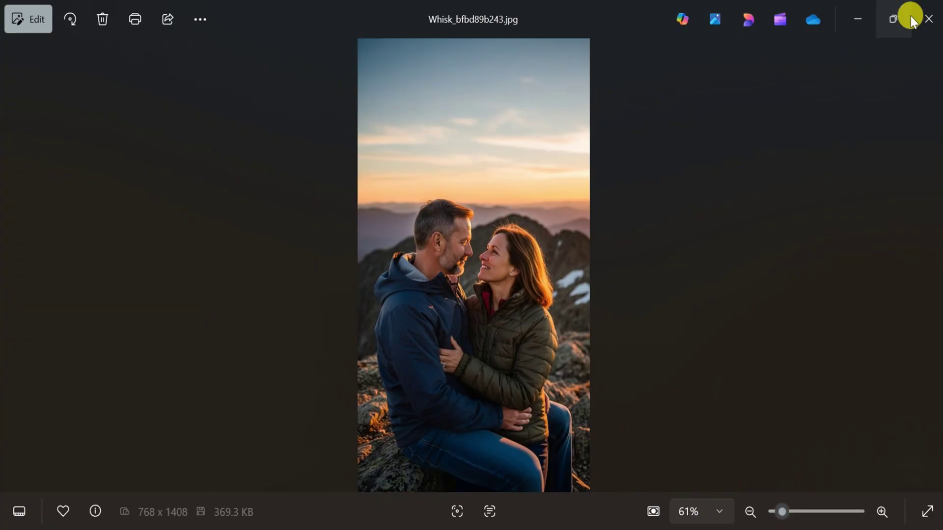
- Close the photo and review Whisk's aspect ratio and generation settings
click(926, 21)
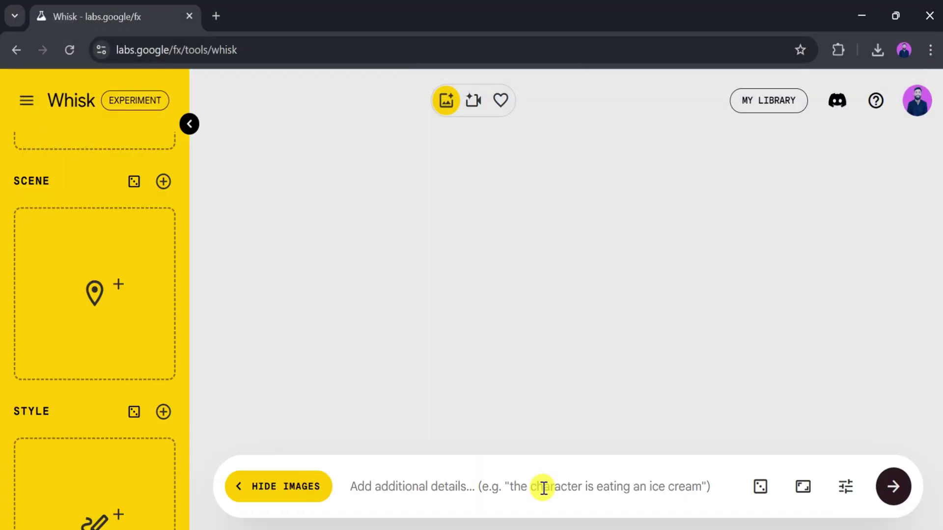
click(543, 488)
click(803, 501)
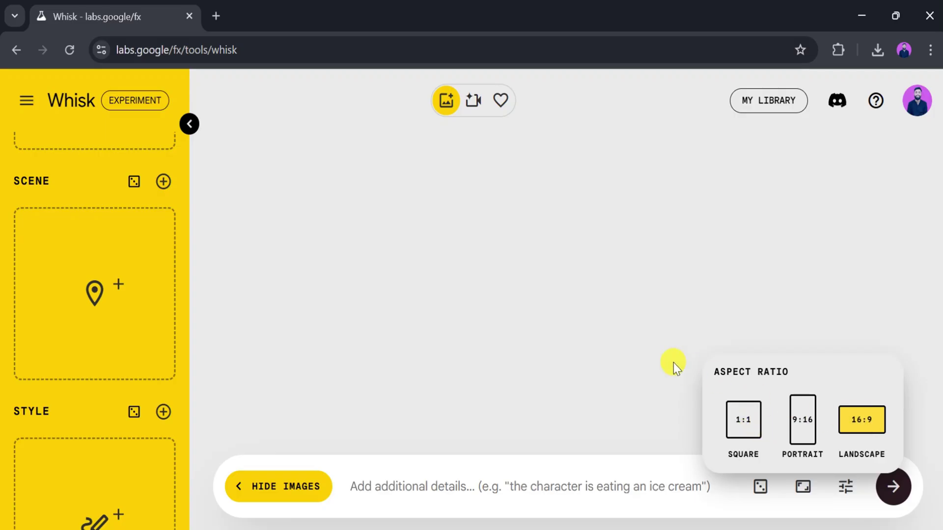
click(846, 486)
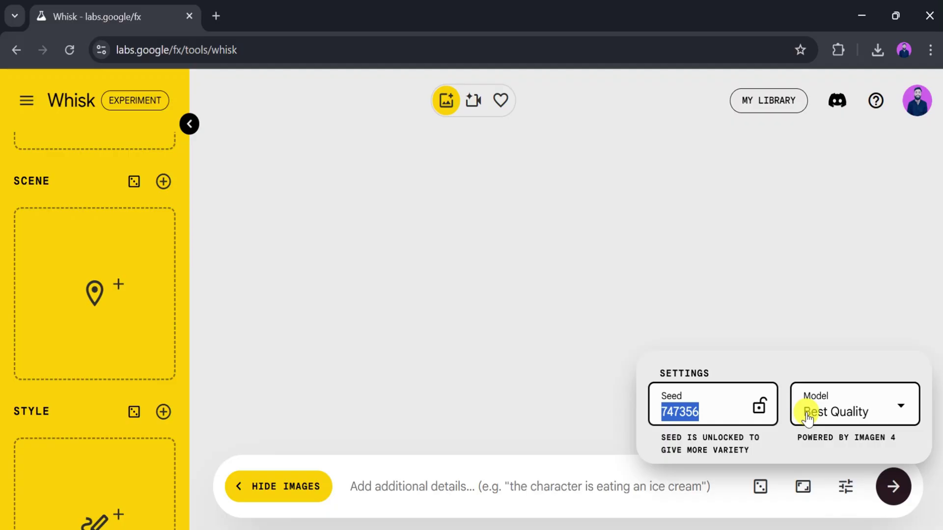
- Paste the rural village prompt of an elderly man and young woman and generate images
click(451, 489)
text(A photo-realistic image of two people standing in a quiet rural village. One is an elderly man wearing traditional clothes and a wool cap, holding a wooden walking stick. The other is a young woman in a colorful shawl, carrying a basket of vegetables. Behind them are mud-brick houses with thatched roofs, narrow dirt paths, and chickens roaming freely. The atmosphere is calm with golden sunlight filtering through trees. Realistic facial expressions, natural lighting, ultra-detailed textures of clothes, earth, and sky.)
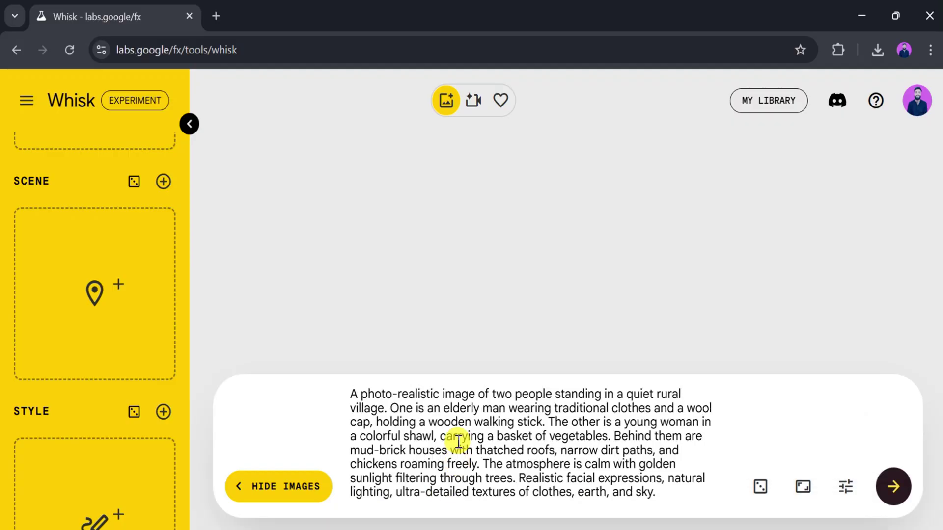
click(889, 489)
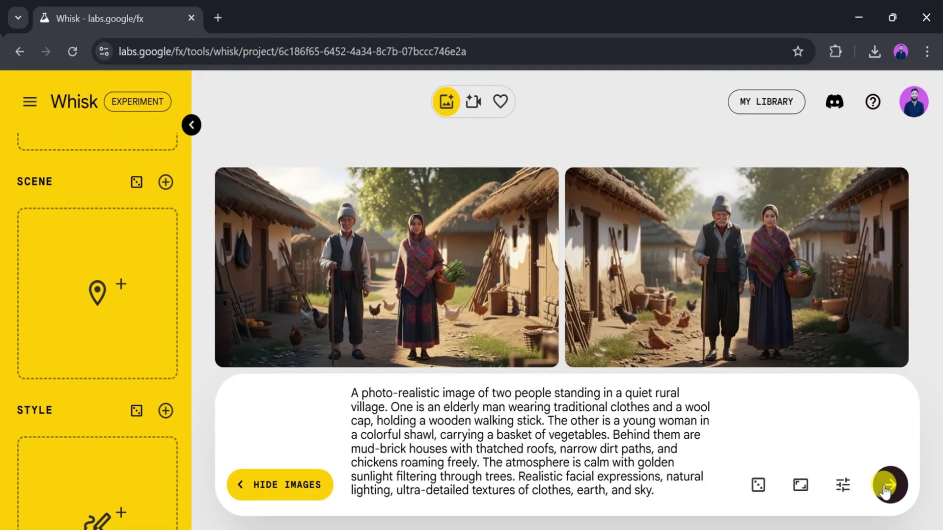
mouse_move(735, 281)
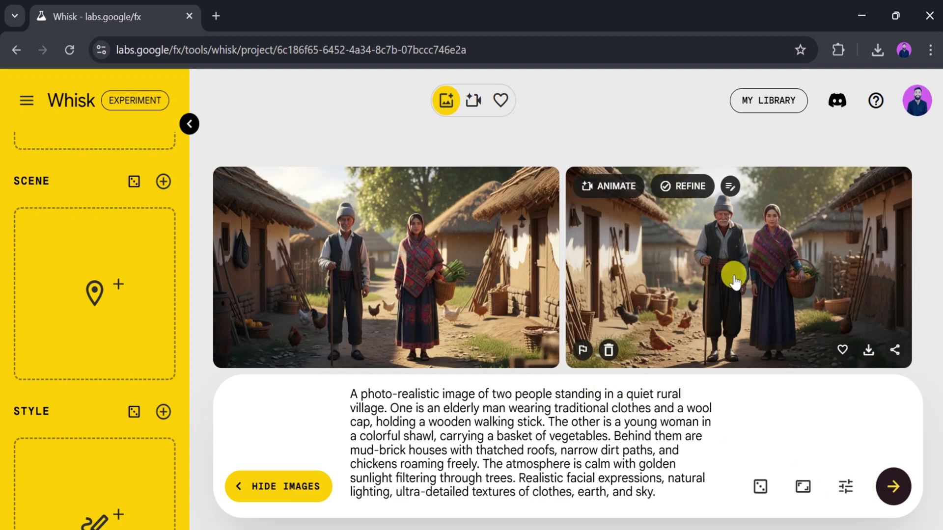
mouse_move(253, 202)
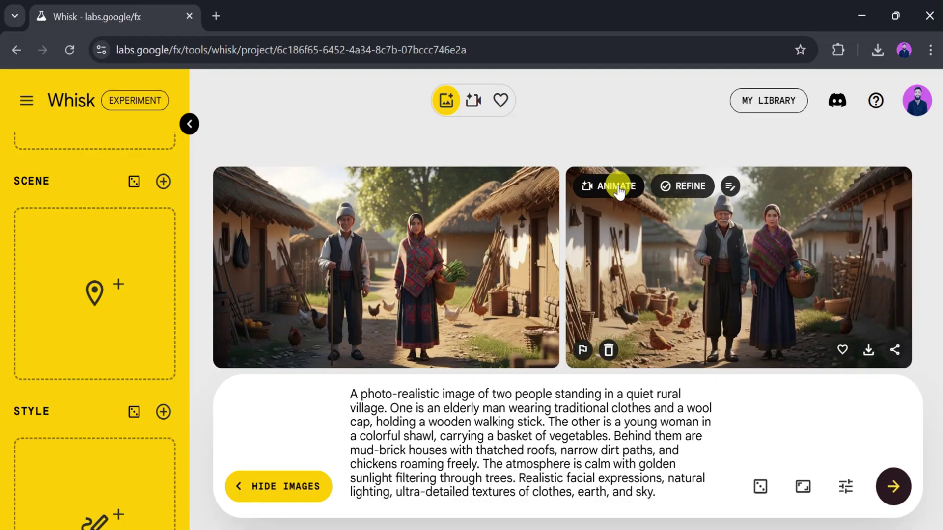
- Animate the right-hand village image with a pasted motion prompt and play the 8-second video
click(614, 185)
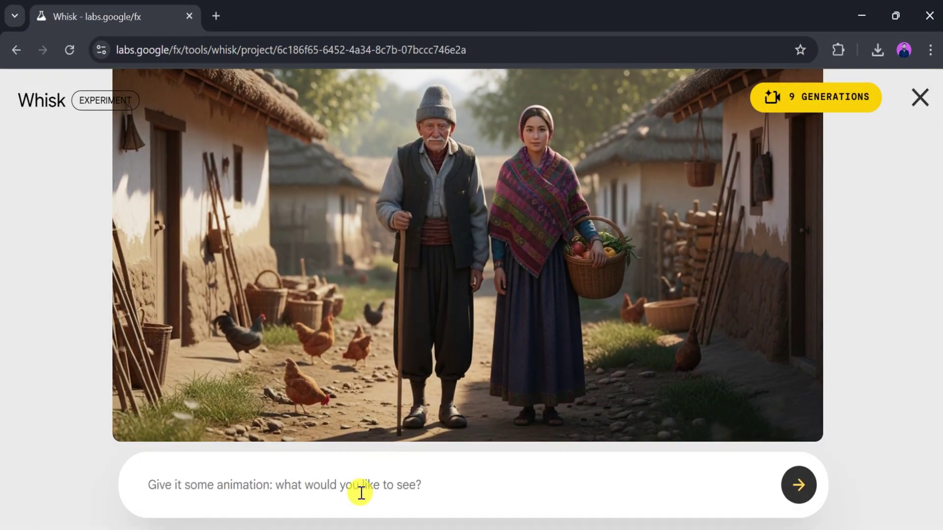
click(290, 493)
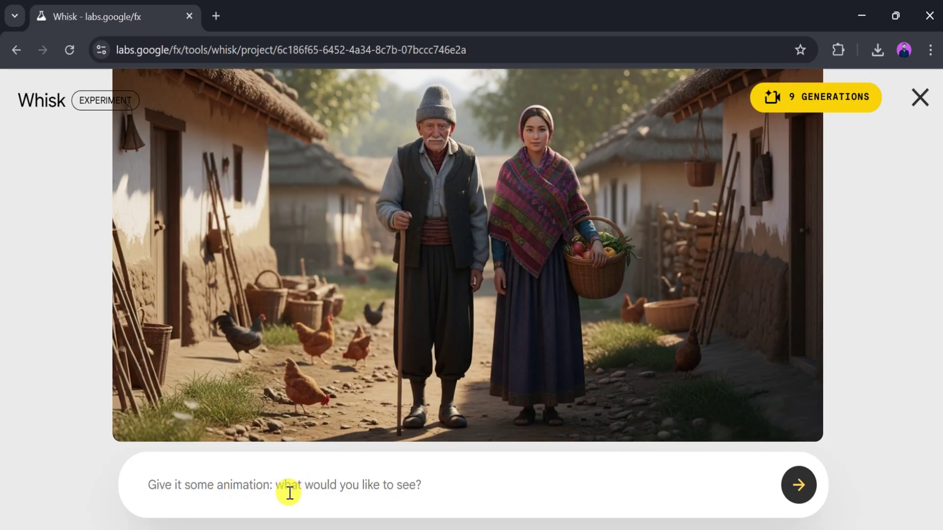
text(A slow-motion video of two people walking through a quiet rural village at sunset. An elderly man with a walking stick and a young woman carrying a basket of vegetables walk side by side on a dusty path. Chickens scatter around their feet as soft sunlight filters through the trees. Their clothing moves gently in the breeze. The camera follows from a low angle, tracking their steps with smooth cinematic motion. Natural sound of birds and faint wind in the background. Ultra-realistic detail, soft lens flares, and warm color grading.)
click(801, 486)
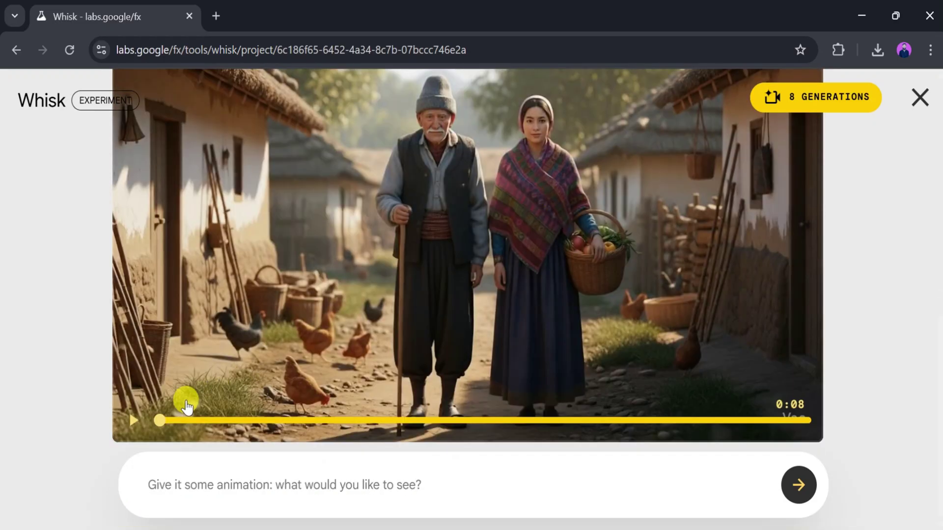
click(132, 421)
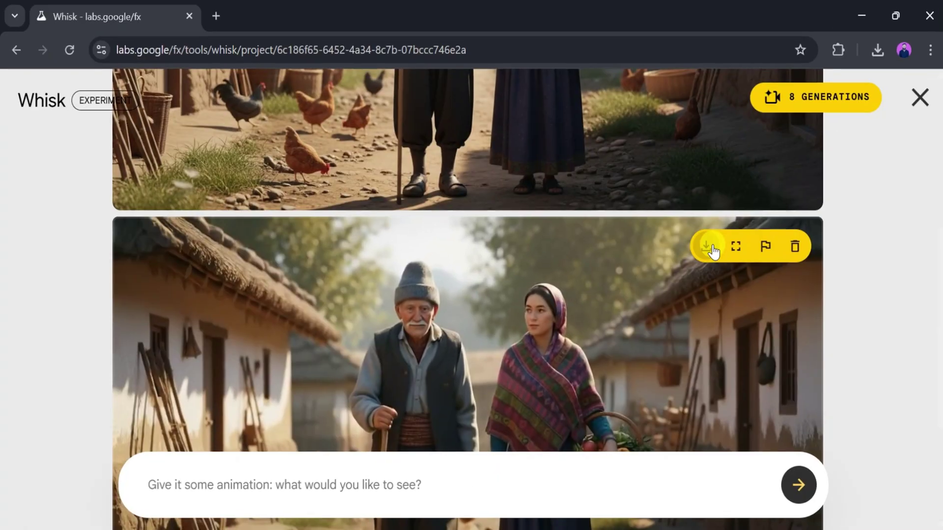
- Download the village couple video as an MP4 and open it from the downloads
click(712, 249)
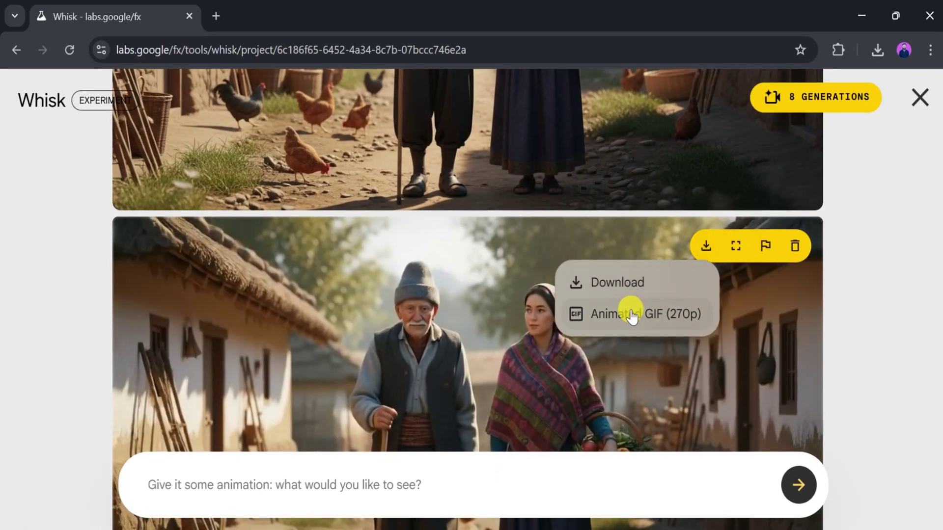
click(618, 285)
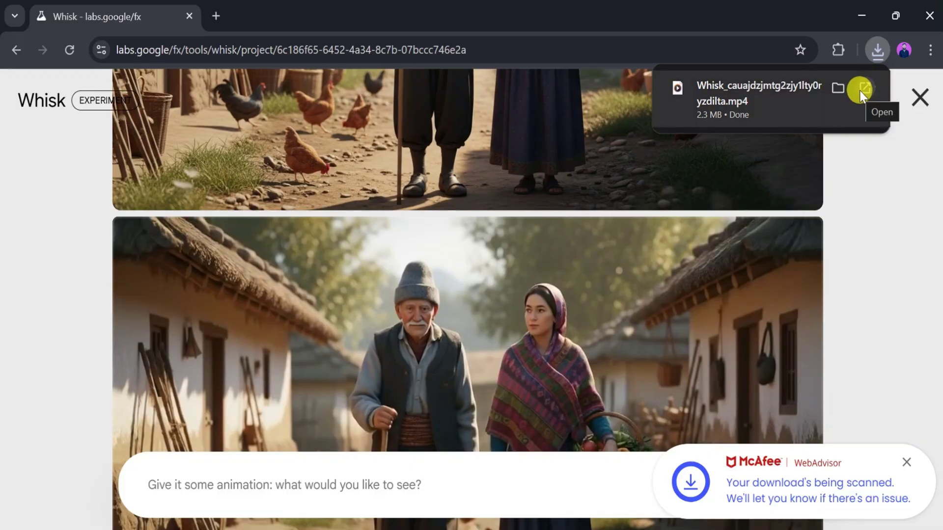
click(862, 90)
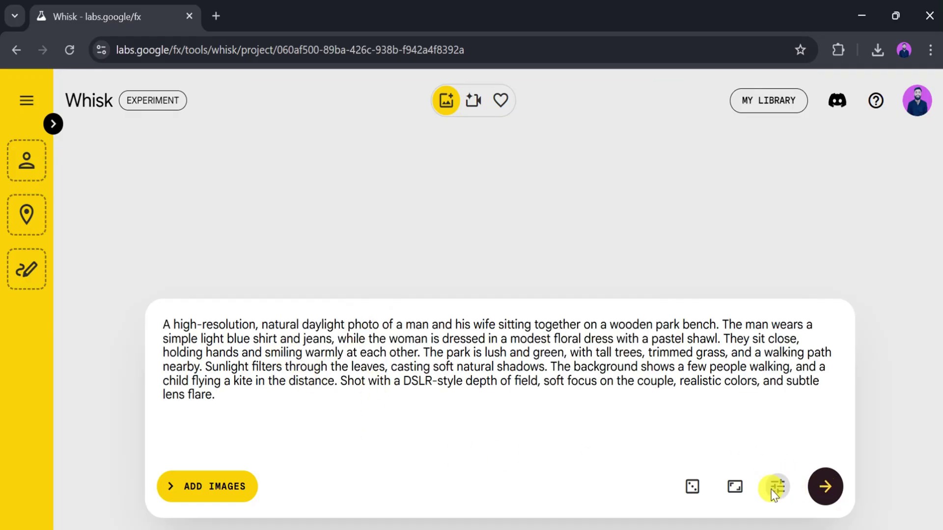
- Generate park-bench couple images and begin animating the right-hand one
click(825, 487)
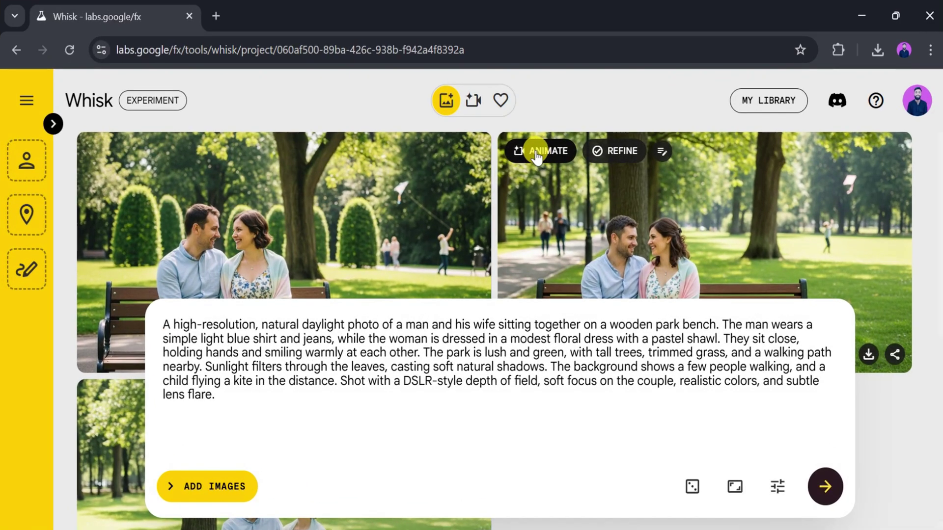
click(536, 153)
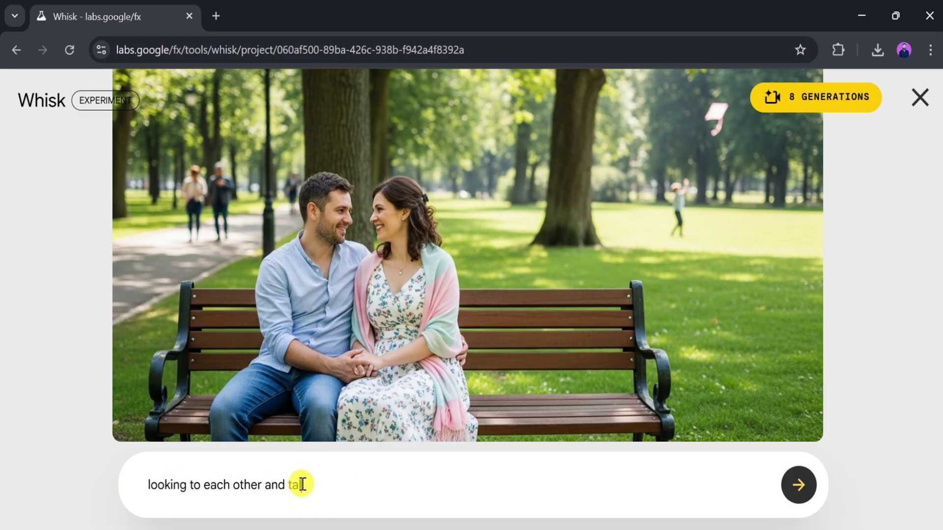
- Generate an 8-second video of the park-bench couple looking at each other and talking
key(Return)
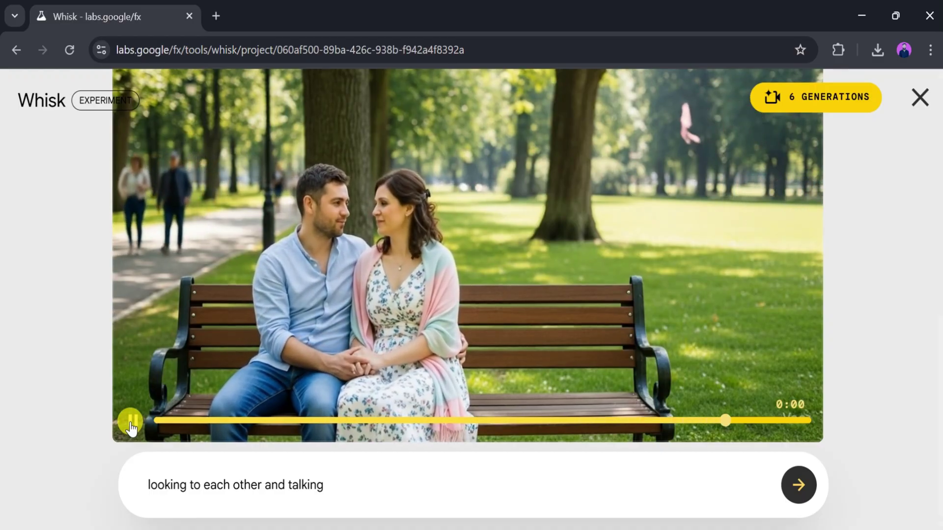
- Download the park bench couple video as a 1,234 KB MP4 and play it
scroll(709, 131, down, 5)
click(709, 127)
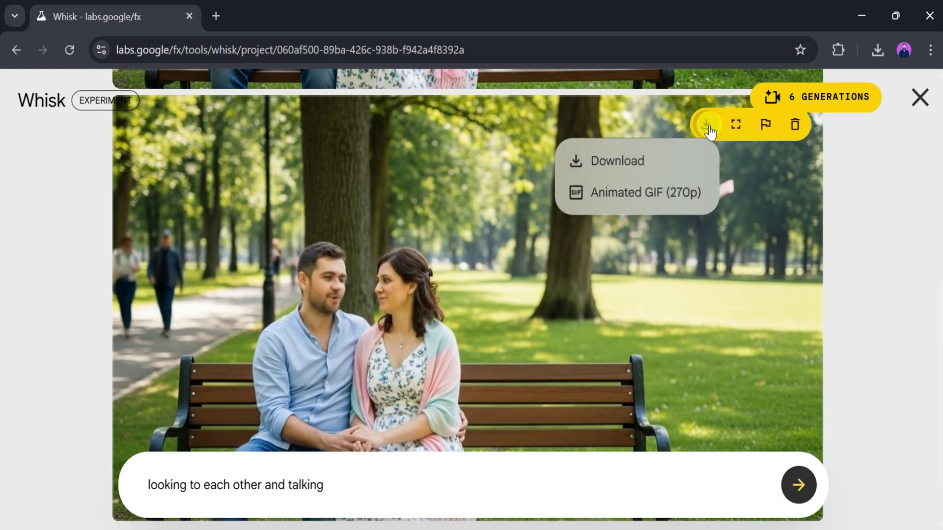
click(636, 162)
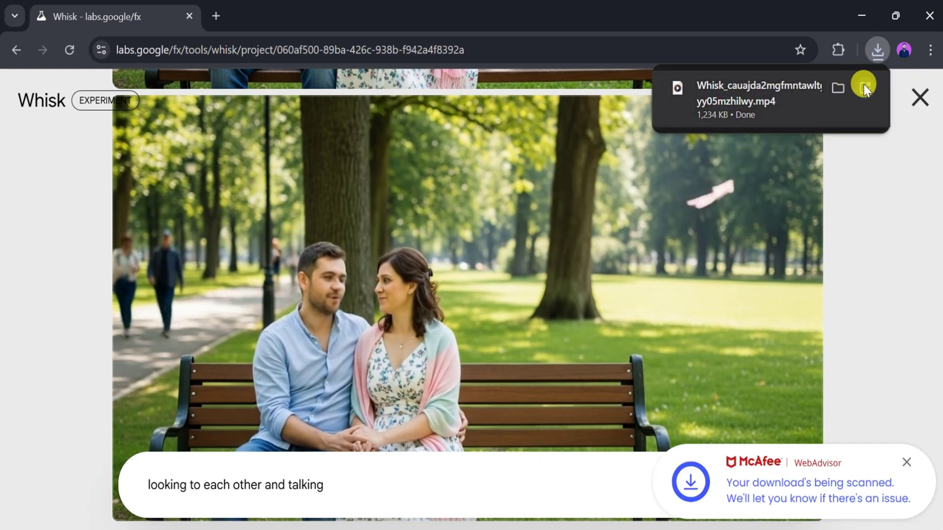
click(863, 85)
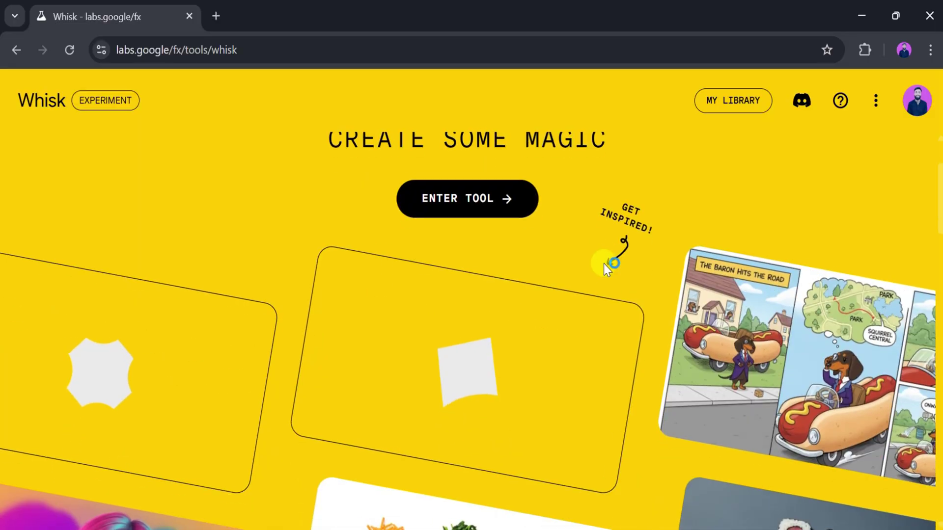
scroll(603, 264, down, 10)
scroll(604, 268, down, 6)
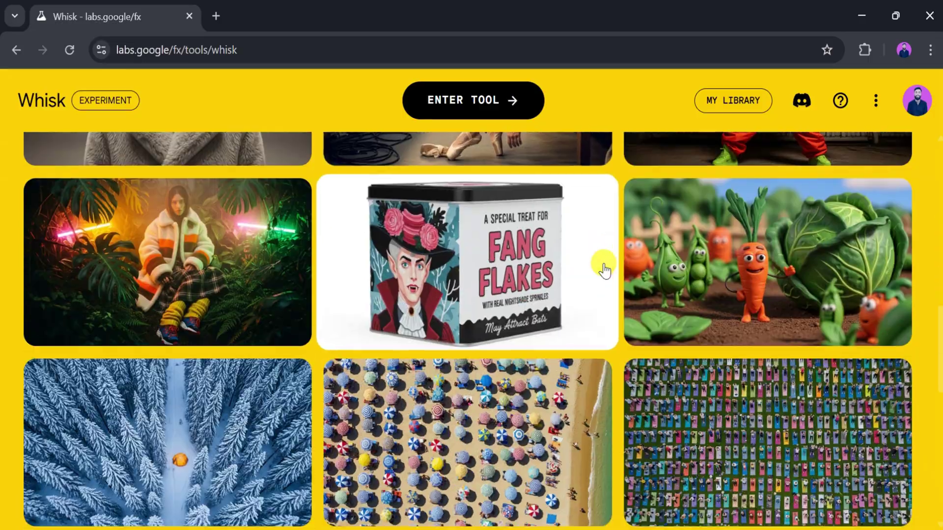